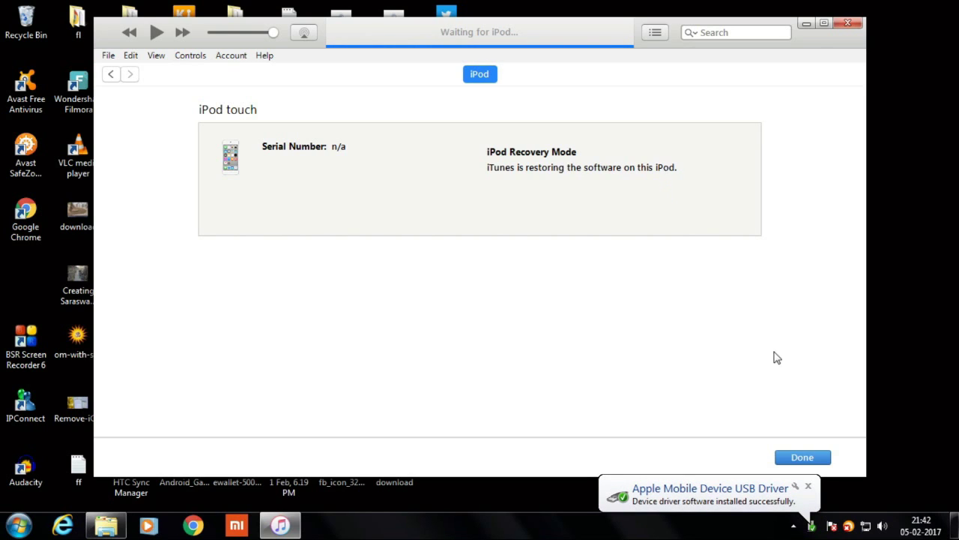
- Wait through the iPod touch recovery restore until iTunes shows the 'could not be restored (14)' error
left_click(810, 487)
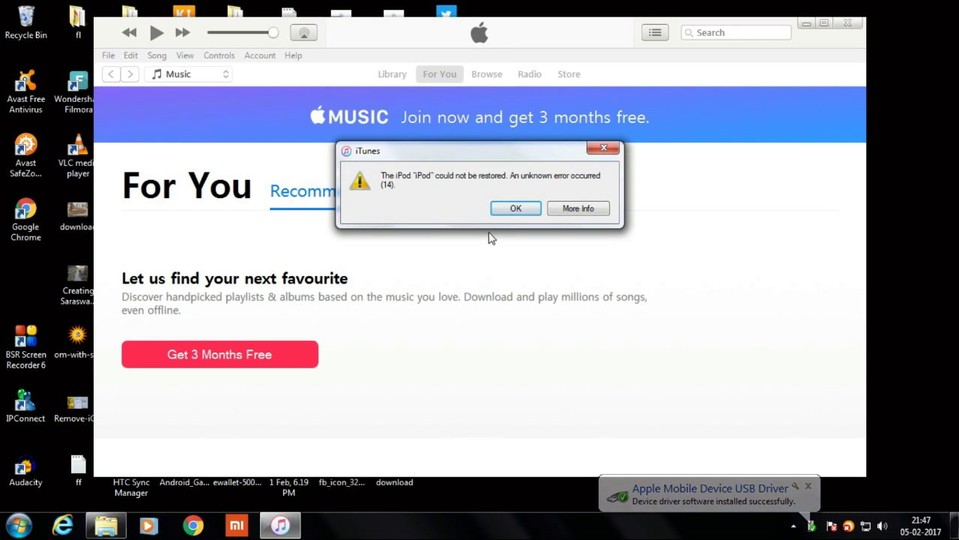
- Acknowledge error 14, agree to send diagnostics, dismiss the recovery alert and attempt an update
left_click(515, 209)
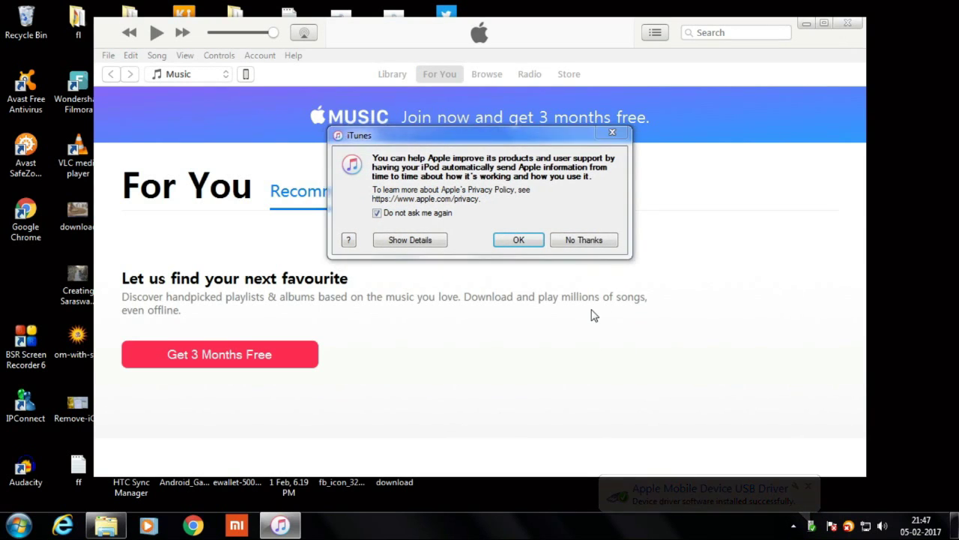
left_click(519, 241)
left_click(513, 225)
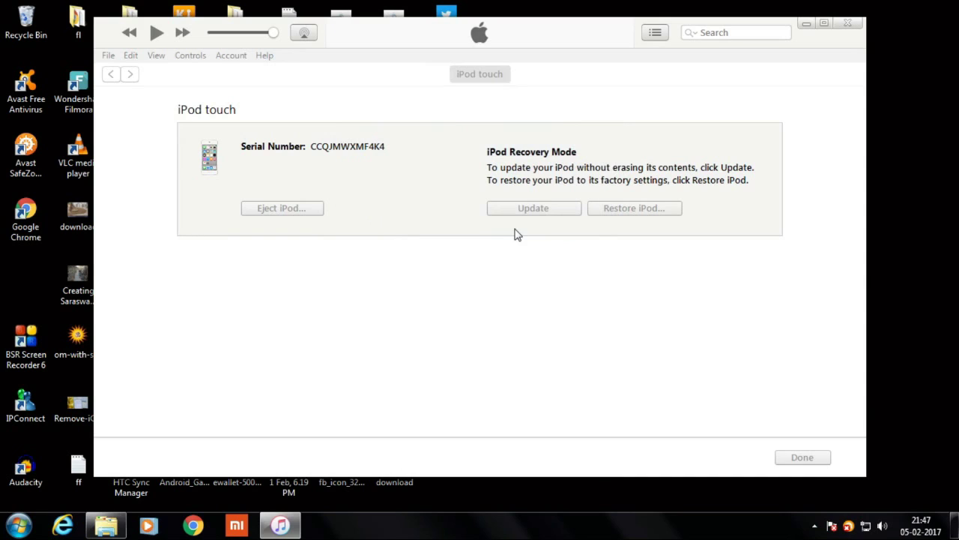
left_click(545, 210)
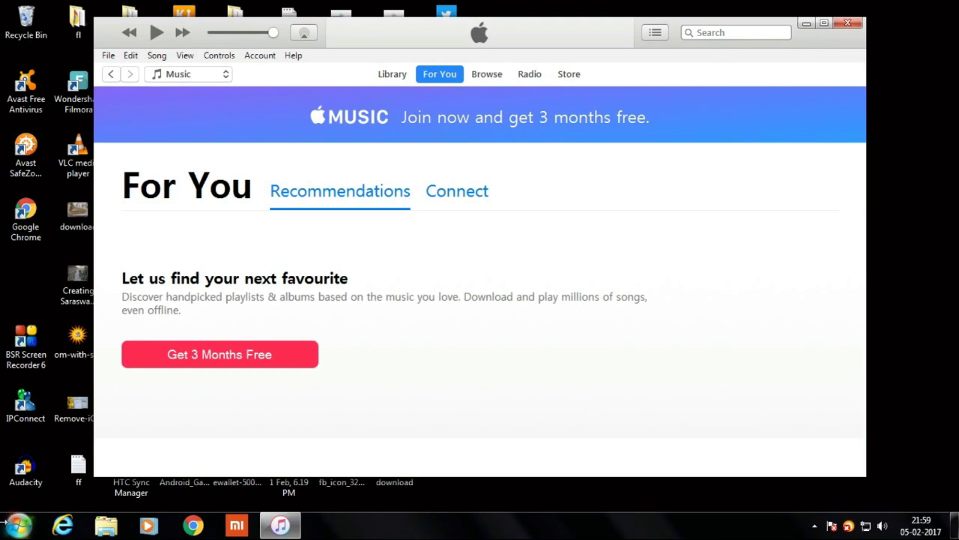
left_click(18, 520)
- Browse via %appdata% to Apple Computer\iTunes\iPod Software Updates and select the iPod5,1_9.3.5_13G36_Restore file
left_click(30, 490)
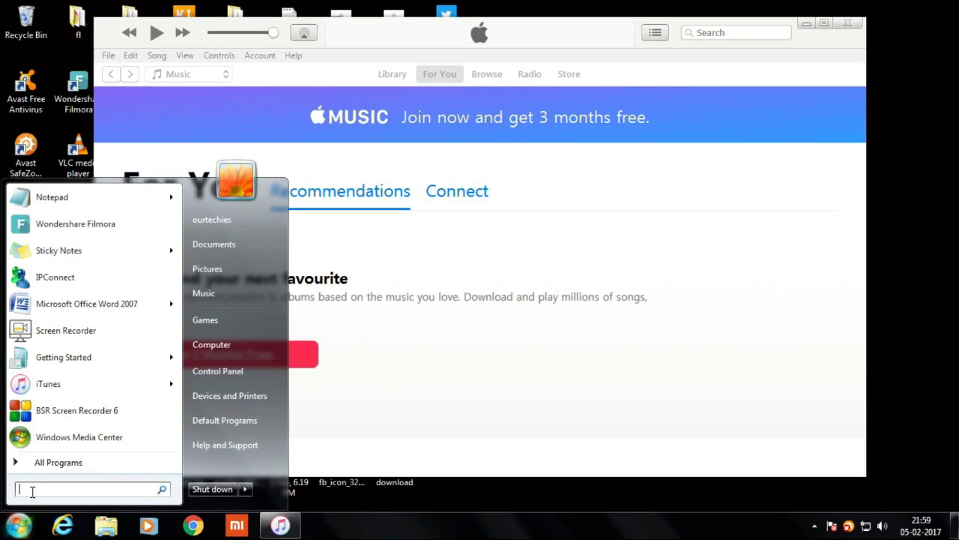
type("%")
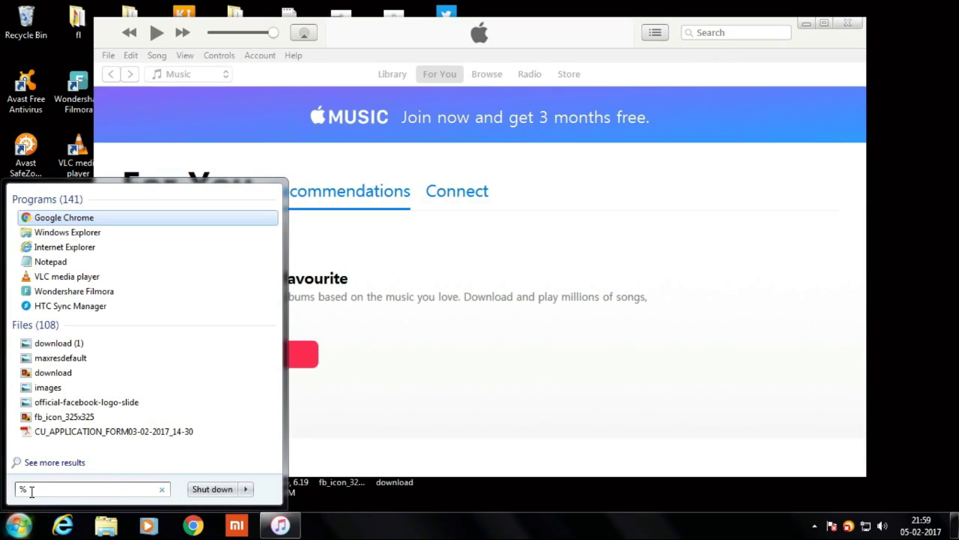
type("a")
key("BackSpace")
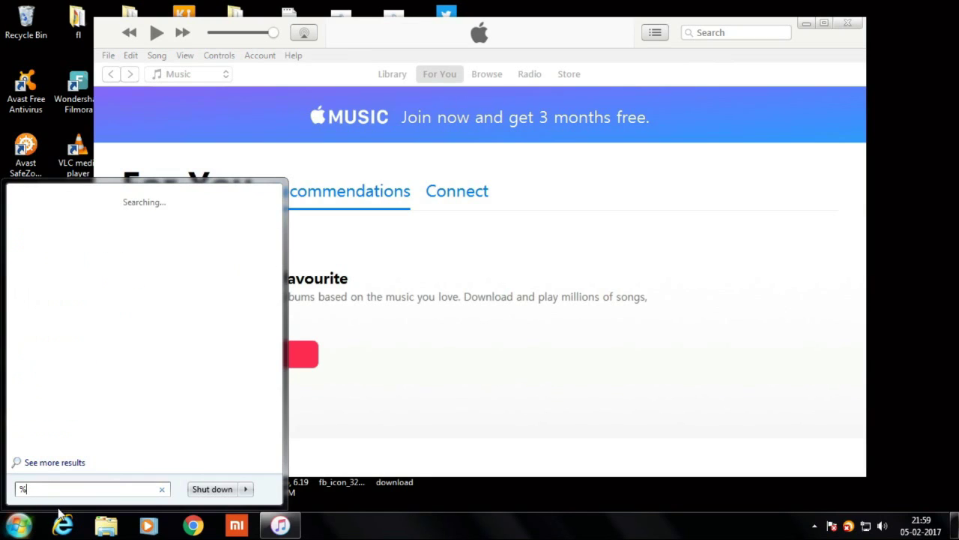
type("appda")
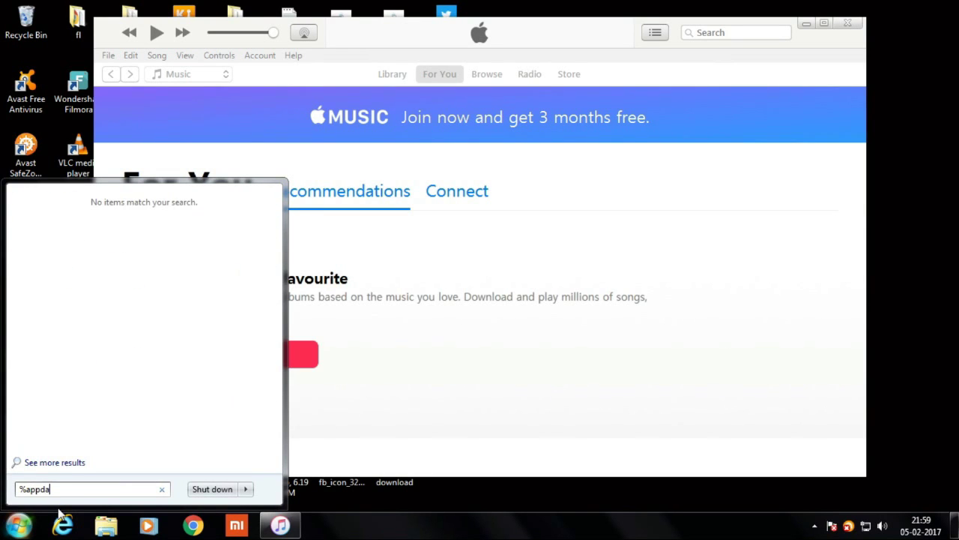
type("ta%")
key("Return")
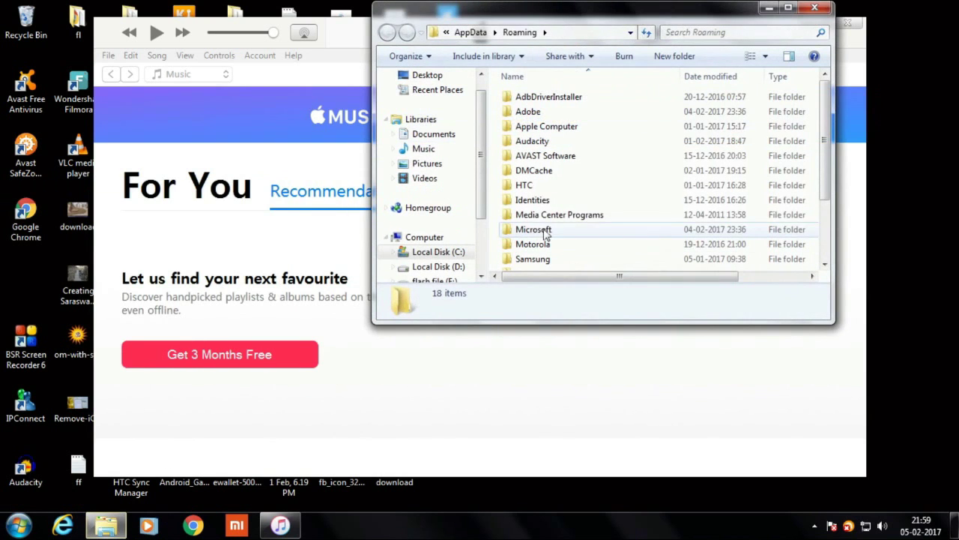
double_click(554, 129)
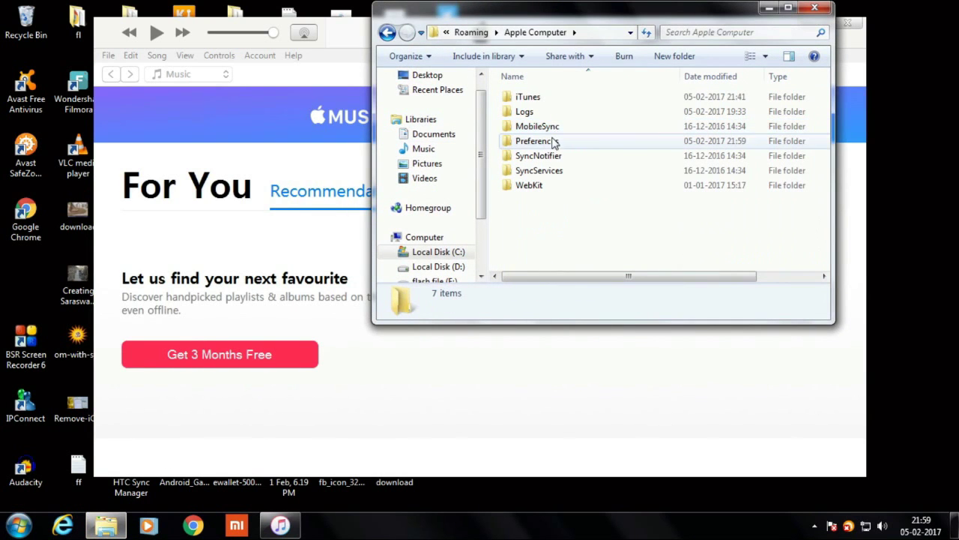
double_click(547, 99)
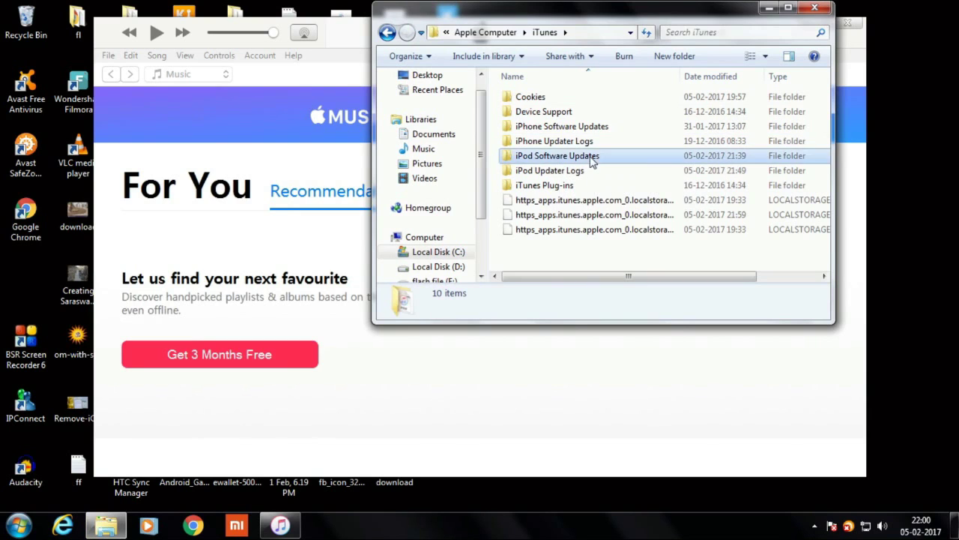
double_click(592, 157)
left_click(596, 98)
double_click(596, 98)
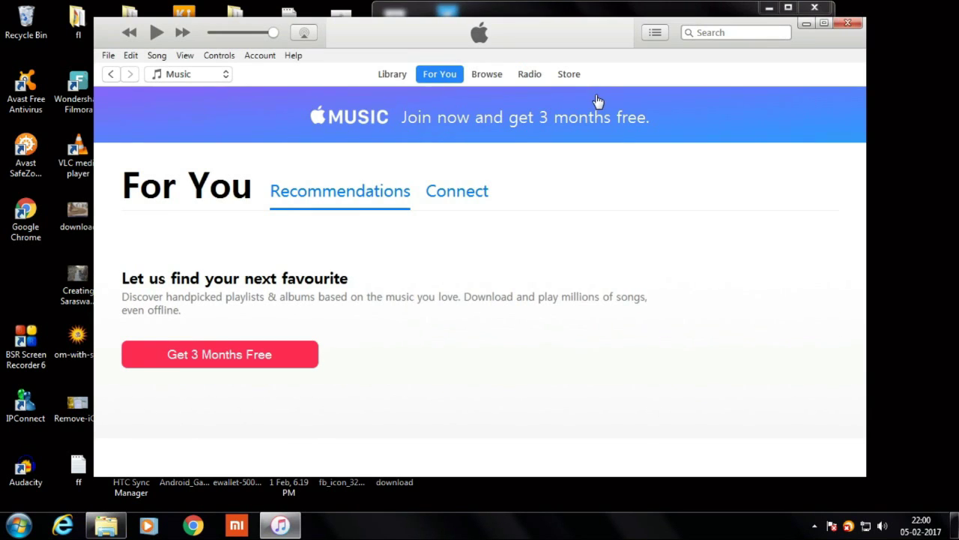
left_click(116, 531)
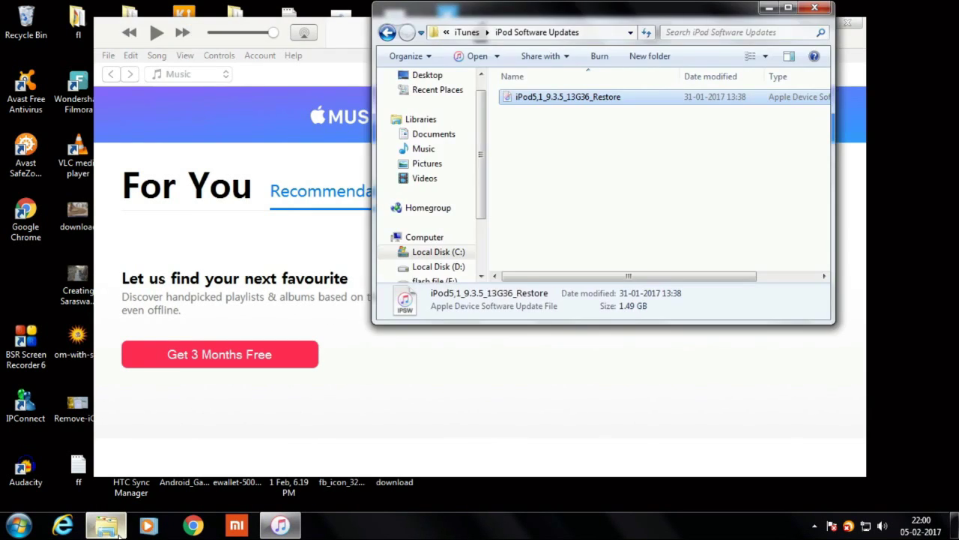
- Delete the iPod5,1_9.3.5_13G36_Restore file, leaving the iPod Software Updates folder with 0 items
right_click(621, 99)
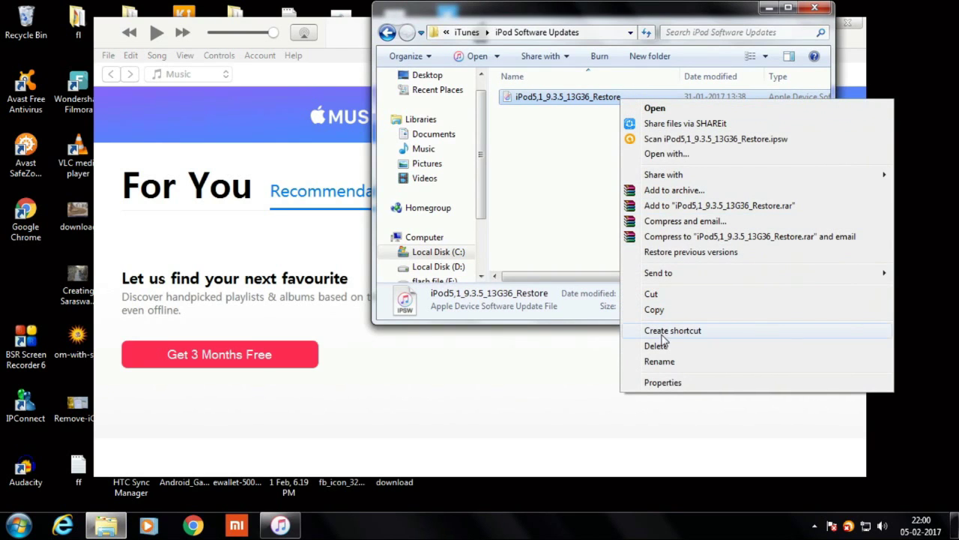
left_click(661, 347)
left_click(535, 319)
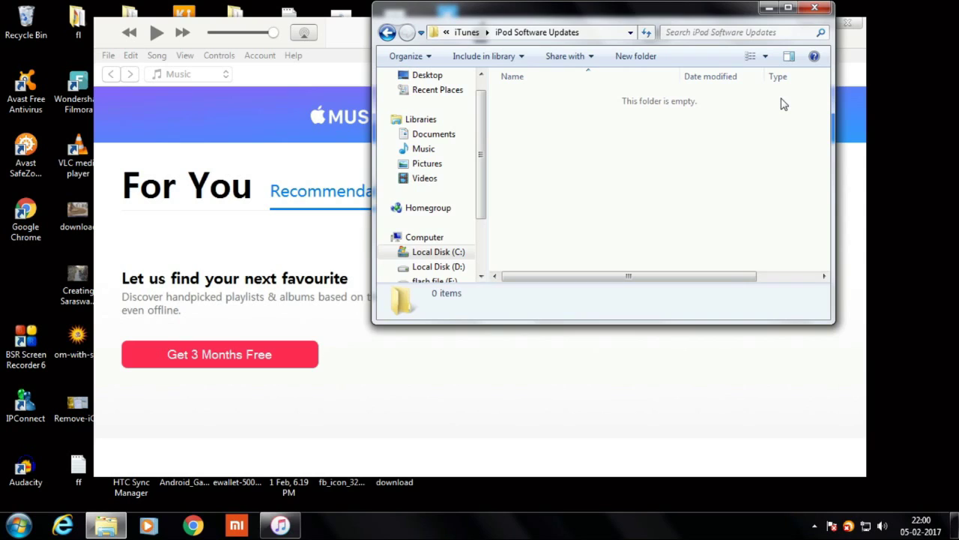
- Close the Explorer window, acknowledge the recovery-mode alert and choose Restore iPod
key("alt+F4")
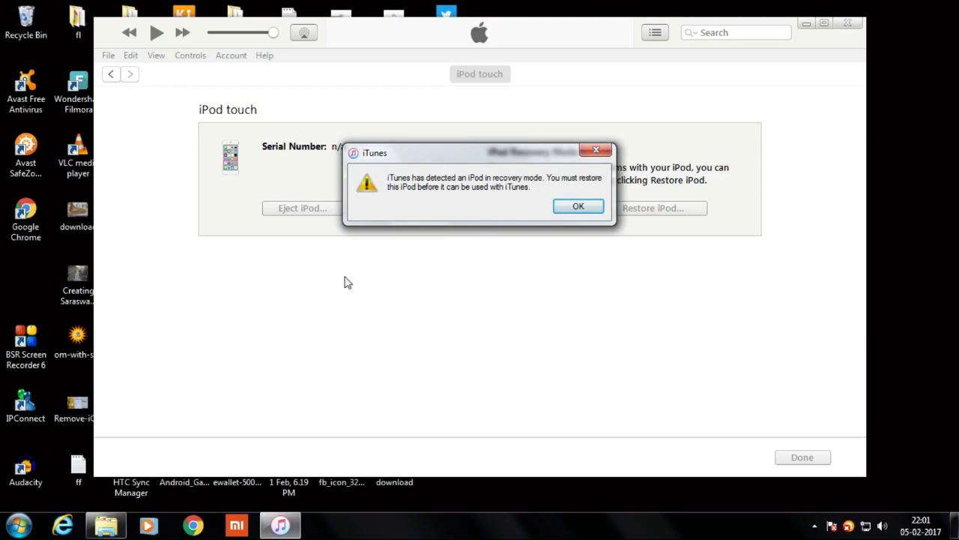
left_click(577, 208)
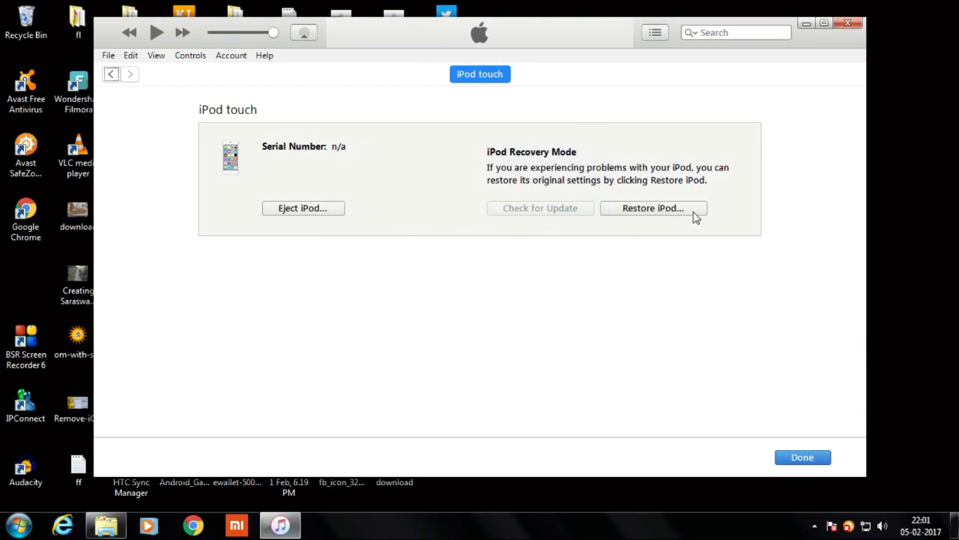
left_click(650, 213)
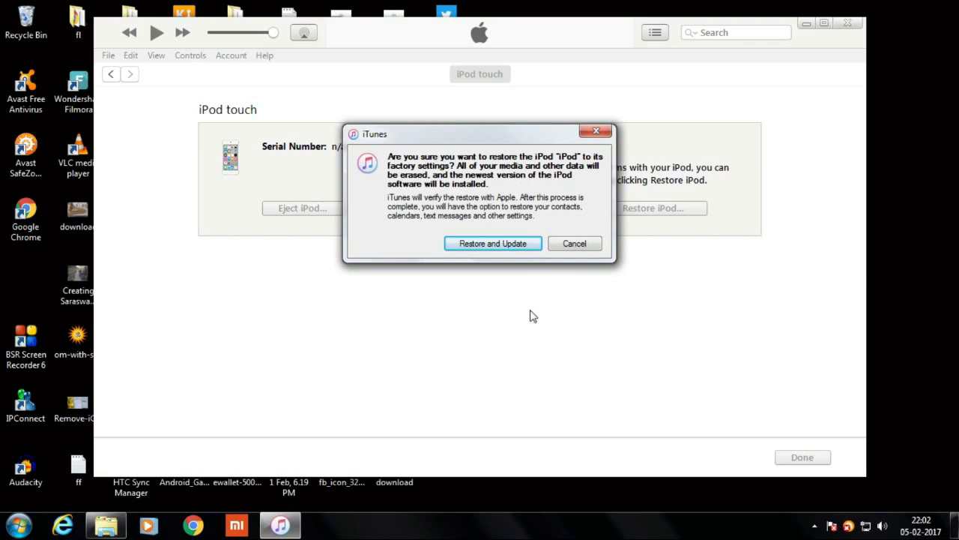
- Choose Restore and Update, pass the iOS 9.3.5 release notes, agree to the licence, and check the download
left_click(478, 244)
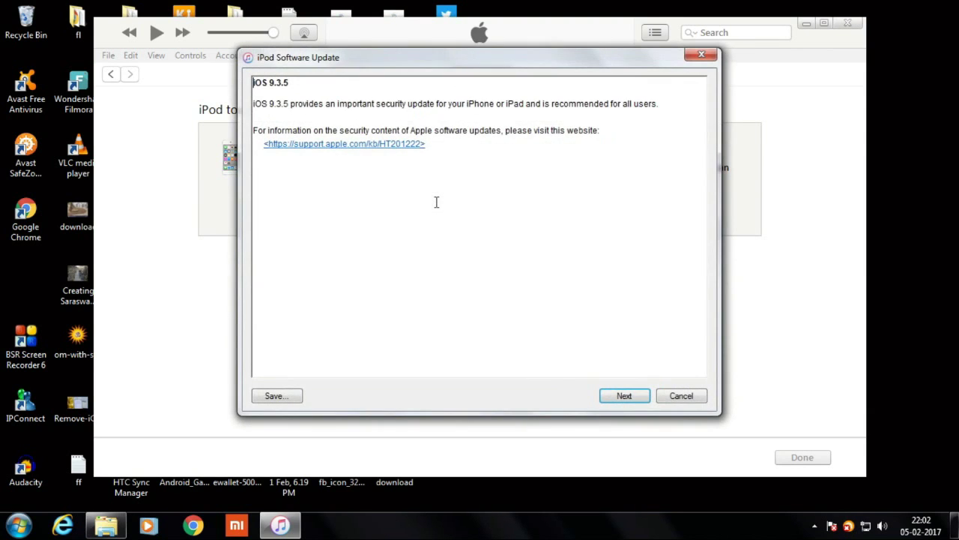
left_click(629, 402)
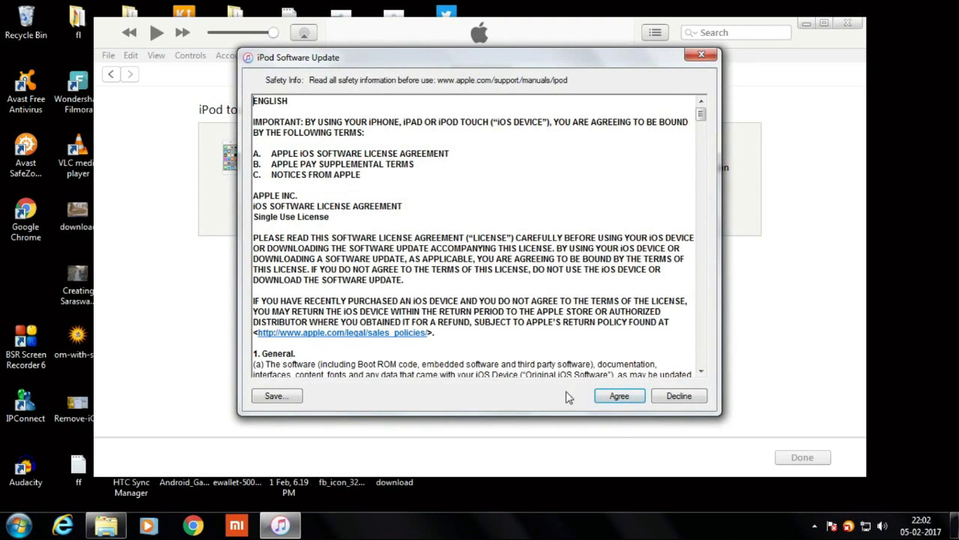
left_click(616, 398)
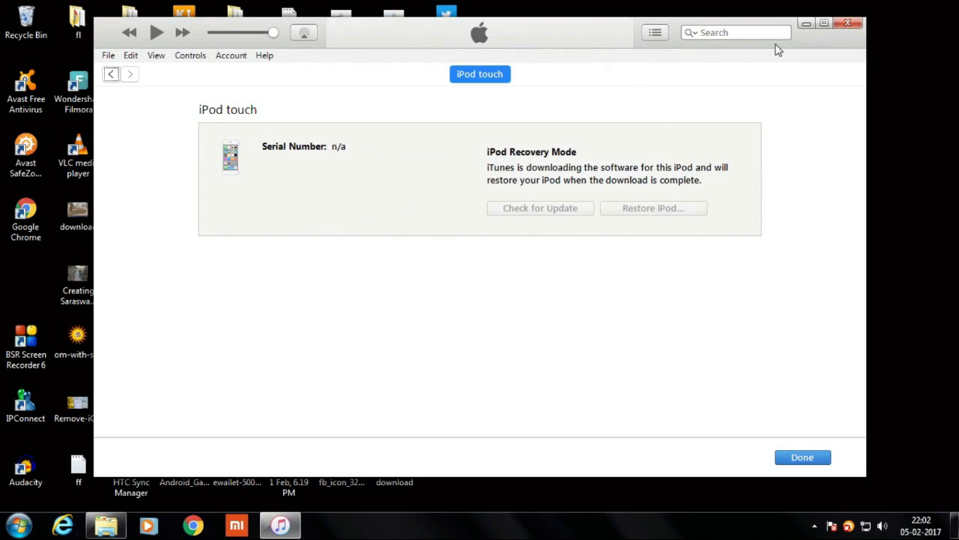
left_click(778, 32)
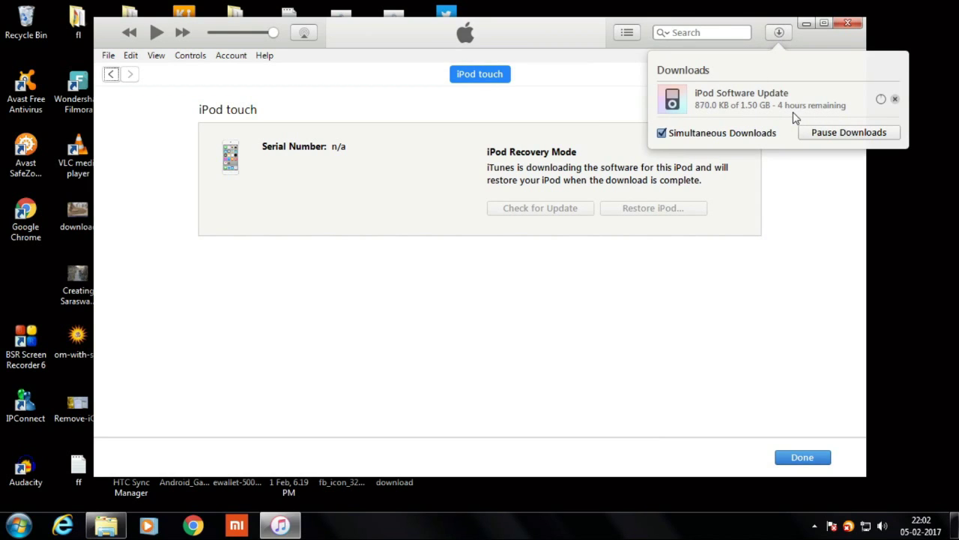
left_click(855, 248)
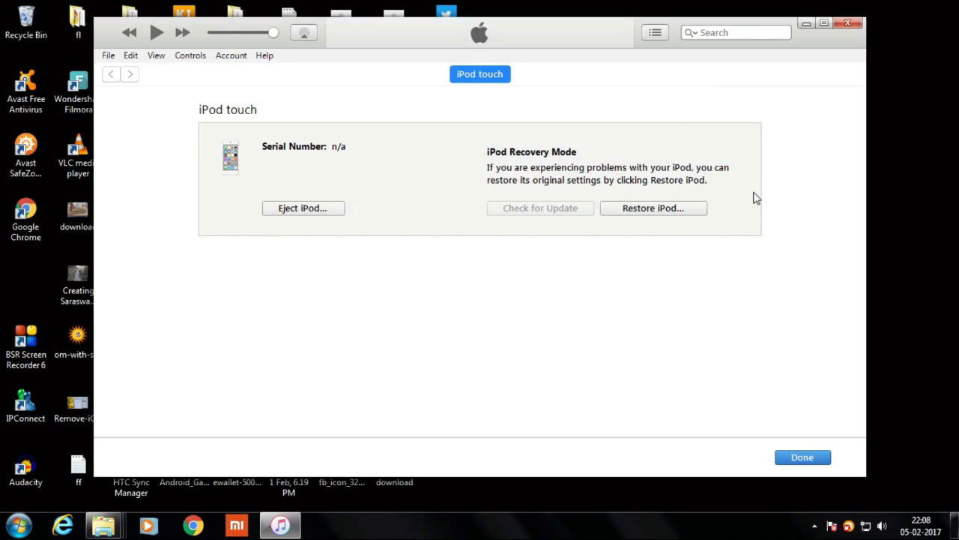
- Restore the iPod with the freshly downloaded iOS 9.3.5 software via Restore and Update
left_click(689, 212)
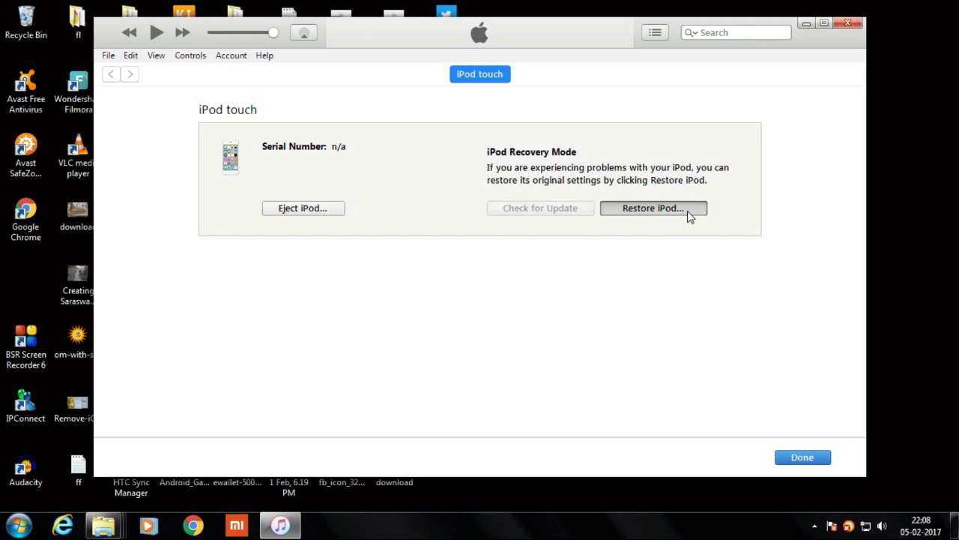
left_click(603, 198)
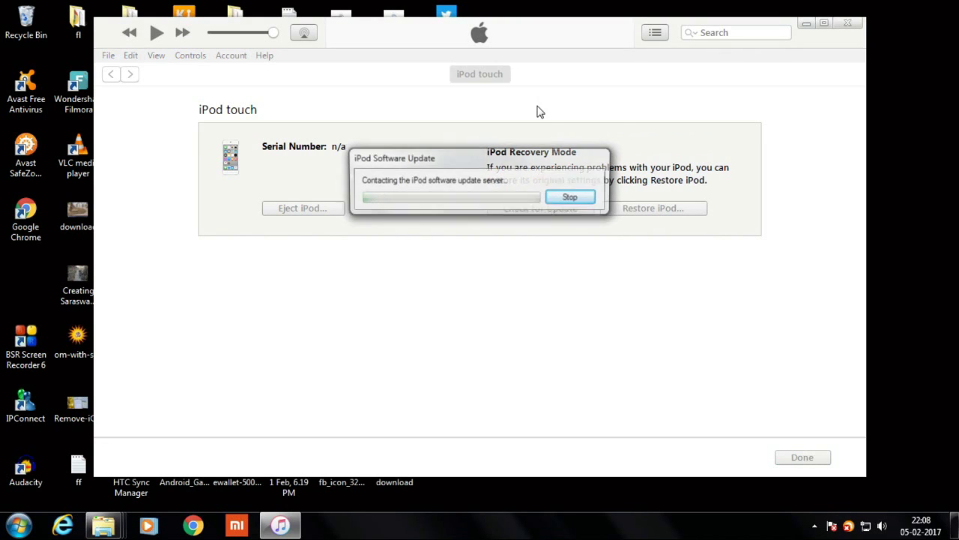
left_click(495, 243)
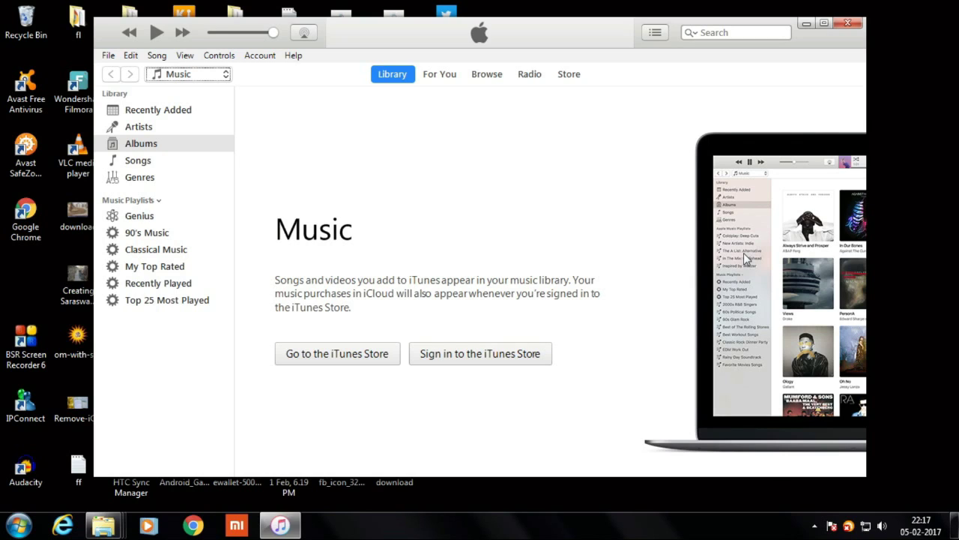
- Open the iPod touch device page and dismiss the unknown error (590624) message
left_click(248, 74)
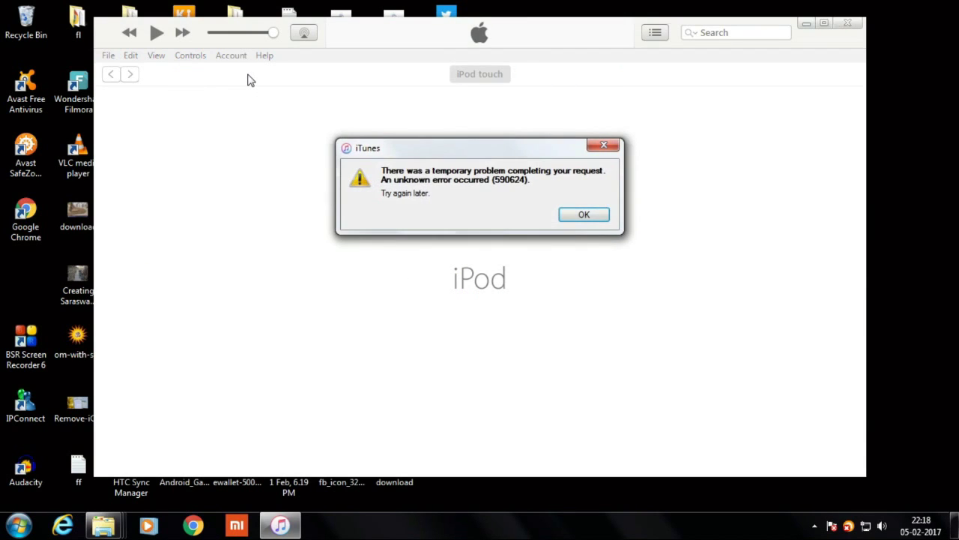
left_click(600, 214)
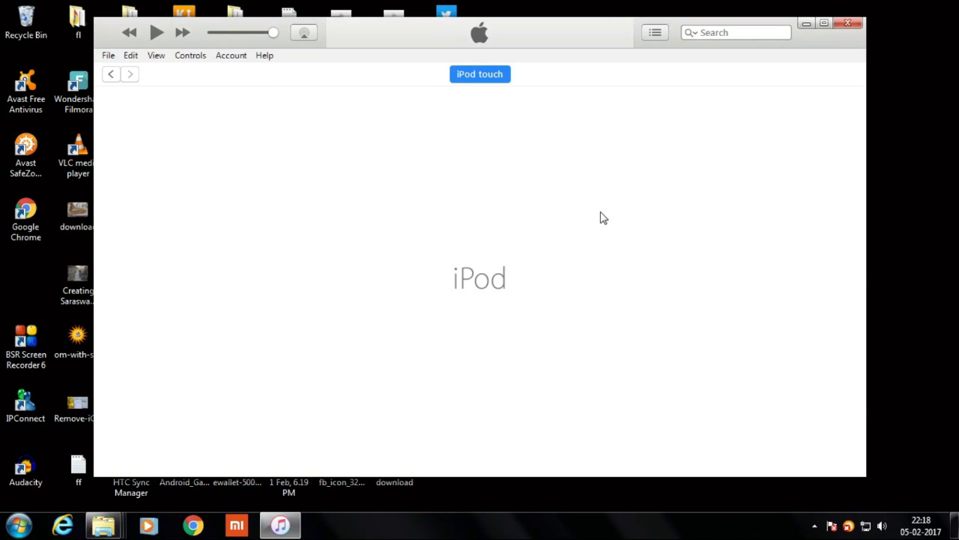